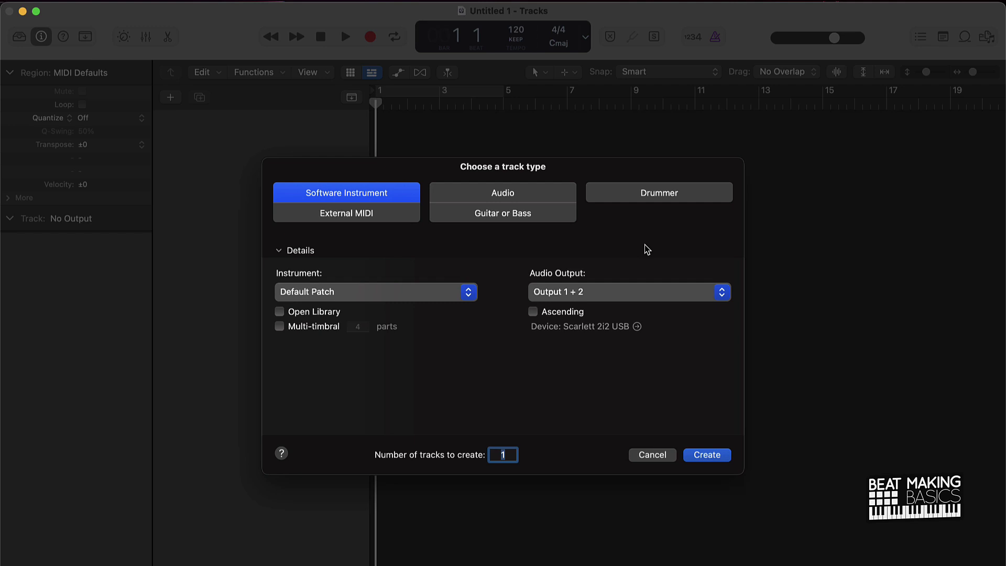
Create track Inst 1 with a stereo Quick Sampler (Single Sample) and move its window left
click(345, 298)
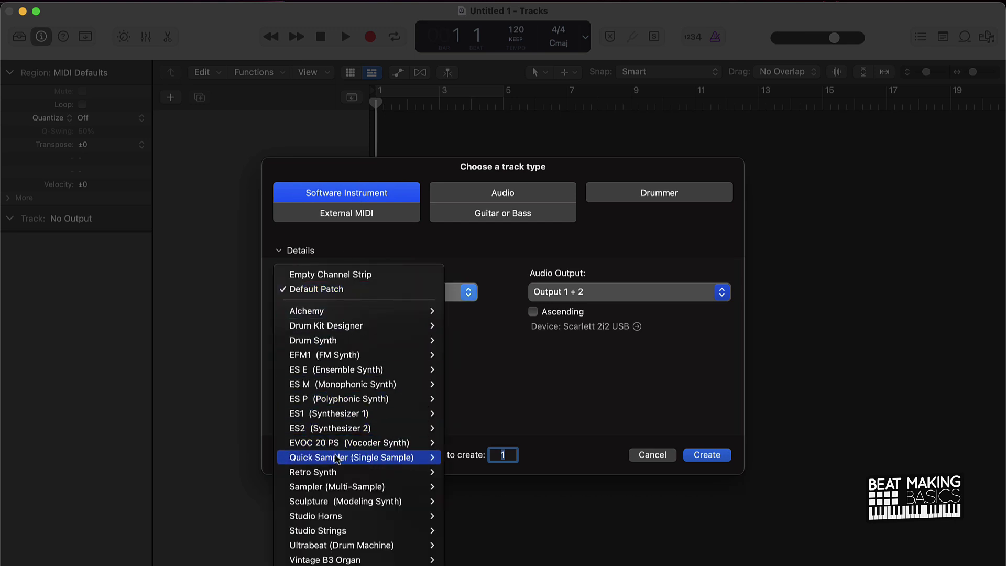
mouse_move(323, 460)
click(458, 471)
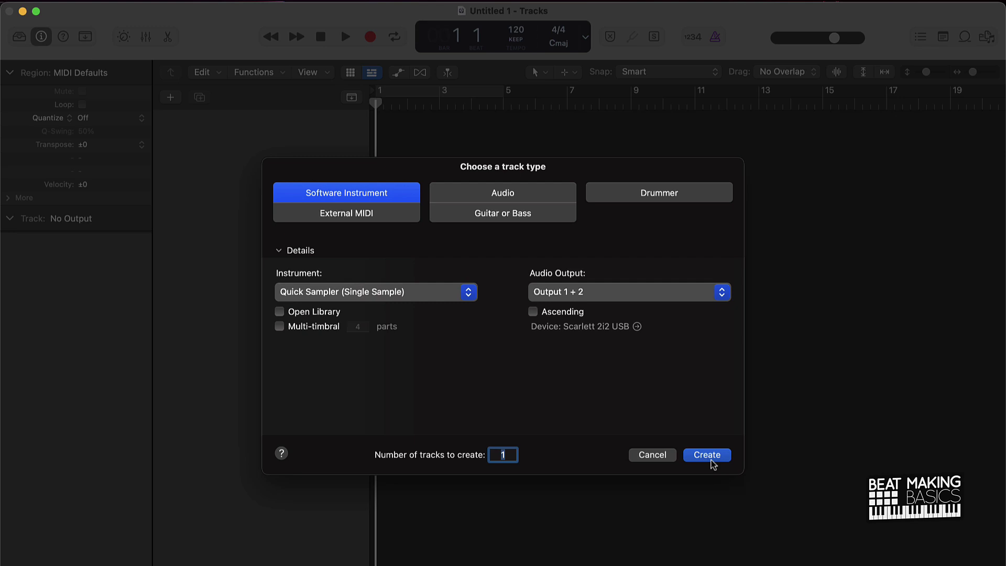
click(712, 456)
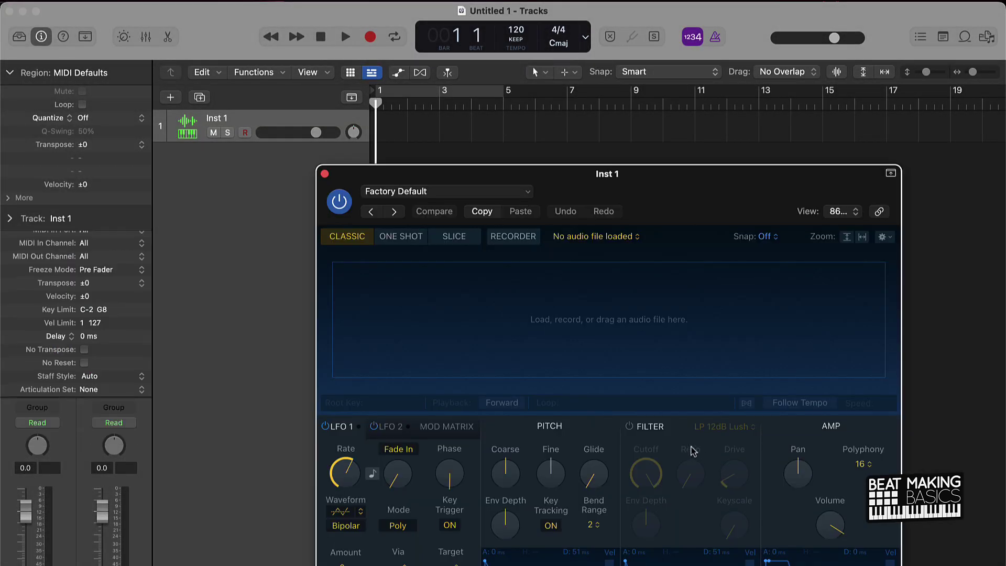
drag(671, 180, 396, 116)
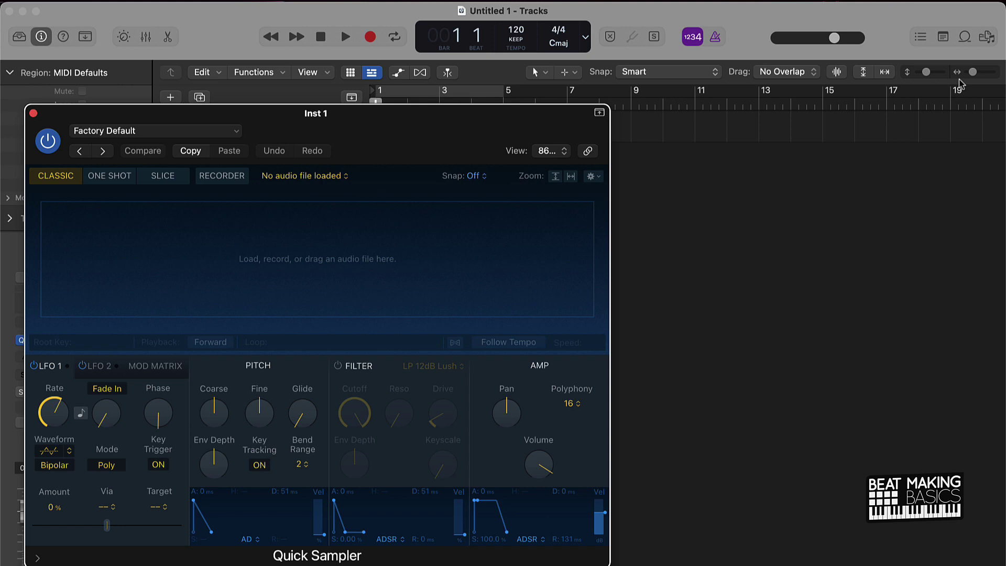
In the All Files browser, navigate to Downloads > NEXT LEVEL DRUM KIT > Next Level Kicks
click(986, 38)
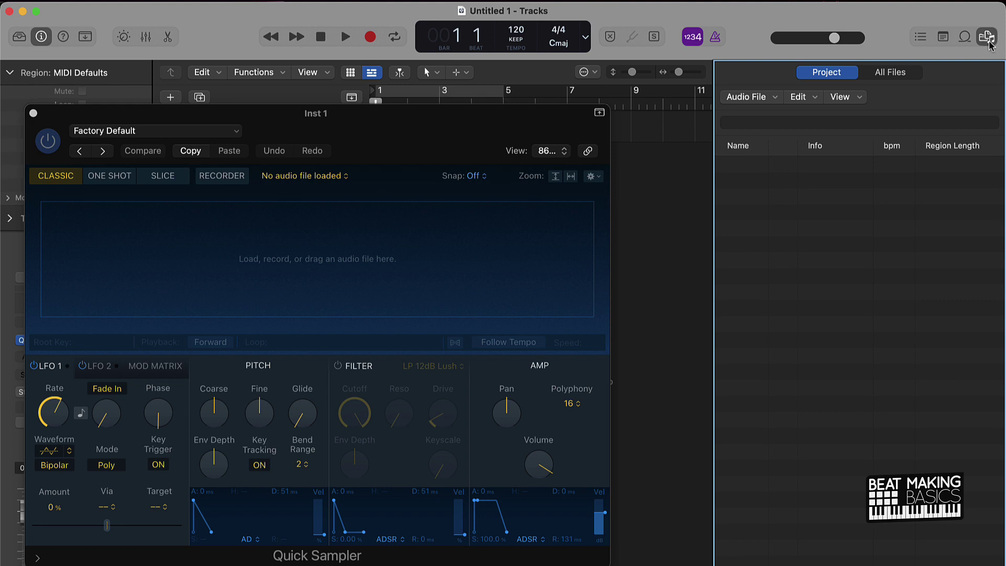
click(893, 75)
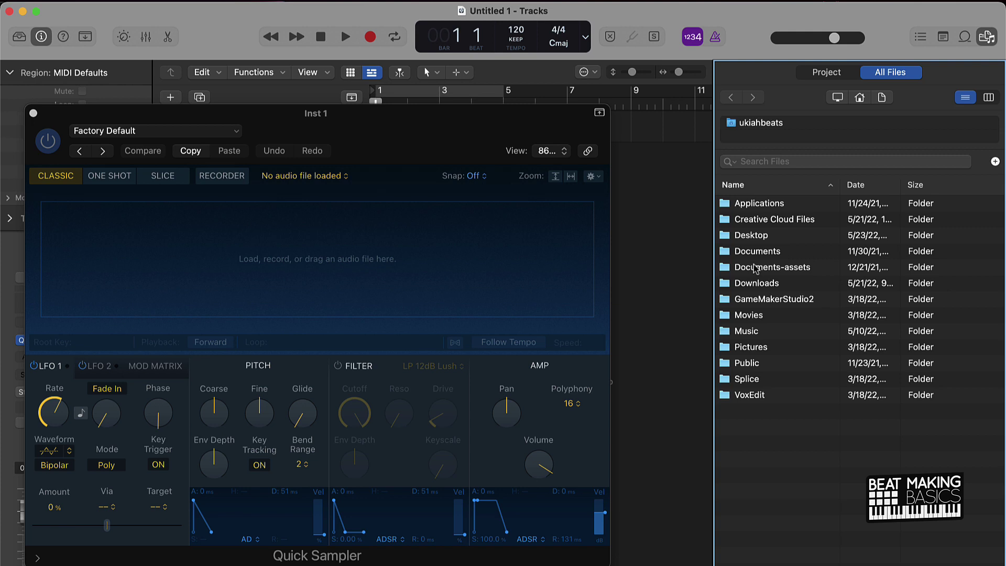
click(758, 284)
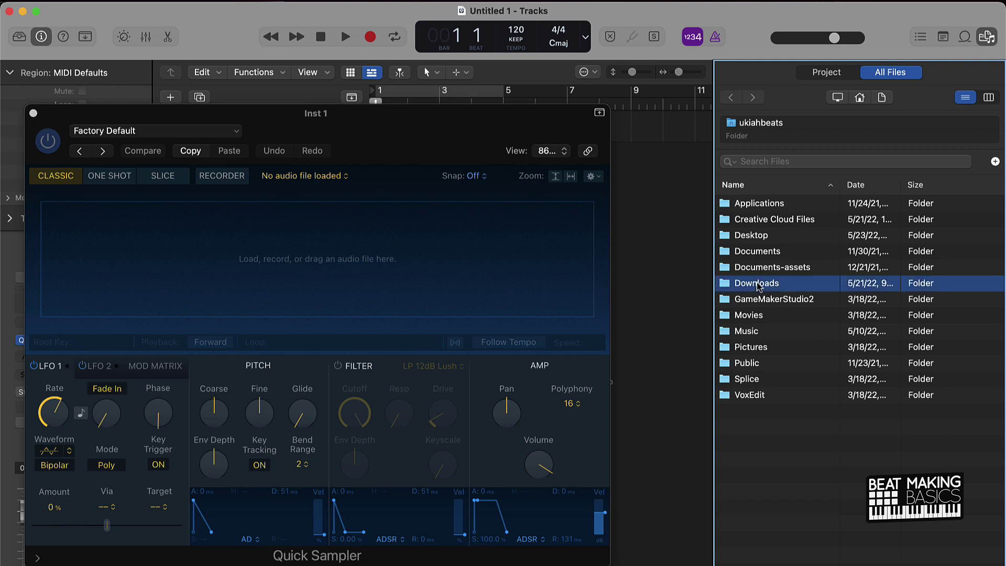
double_click(757, 284)
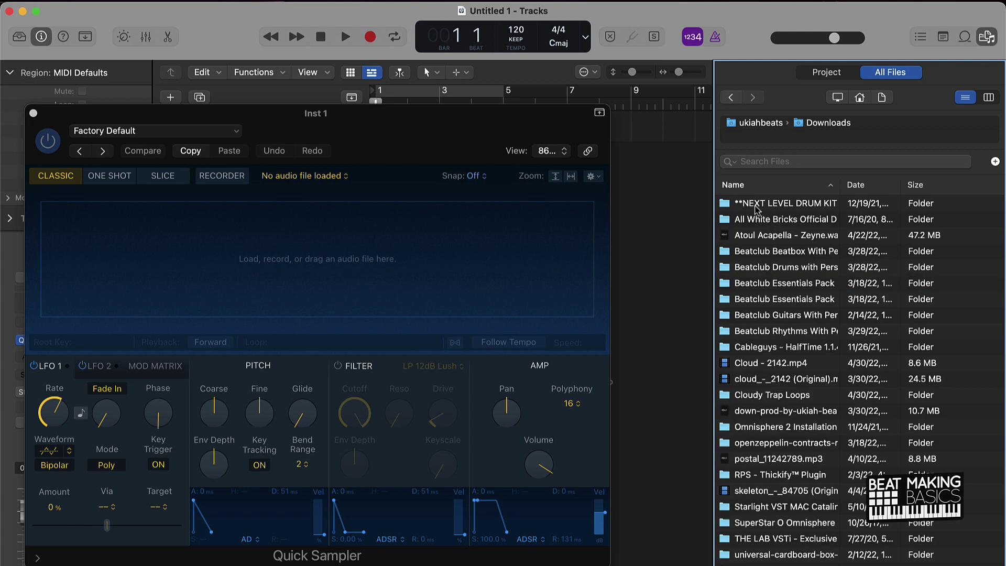
double_click(776, 209)
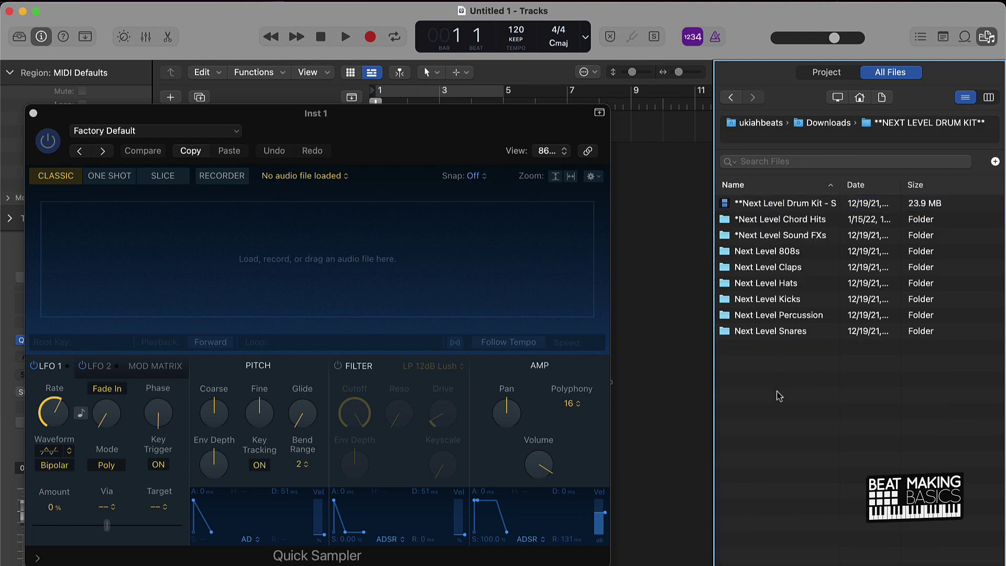
double_click(769, 301)
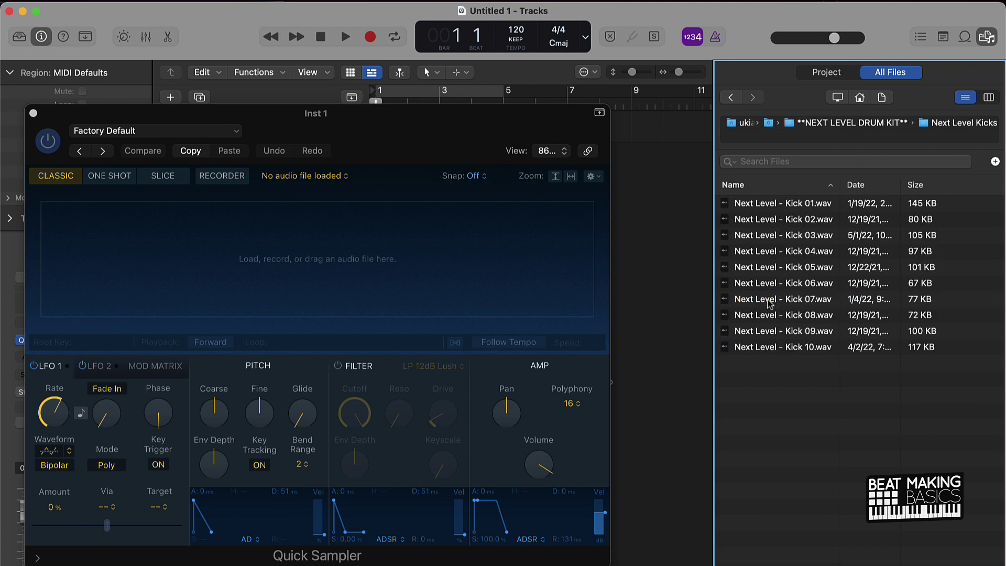
Preview the Kick 02, Kick 01, Kick 05 and Kick 04 samples
click(755, 219)
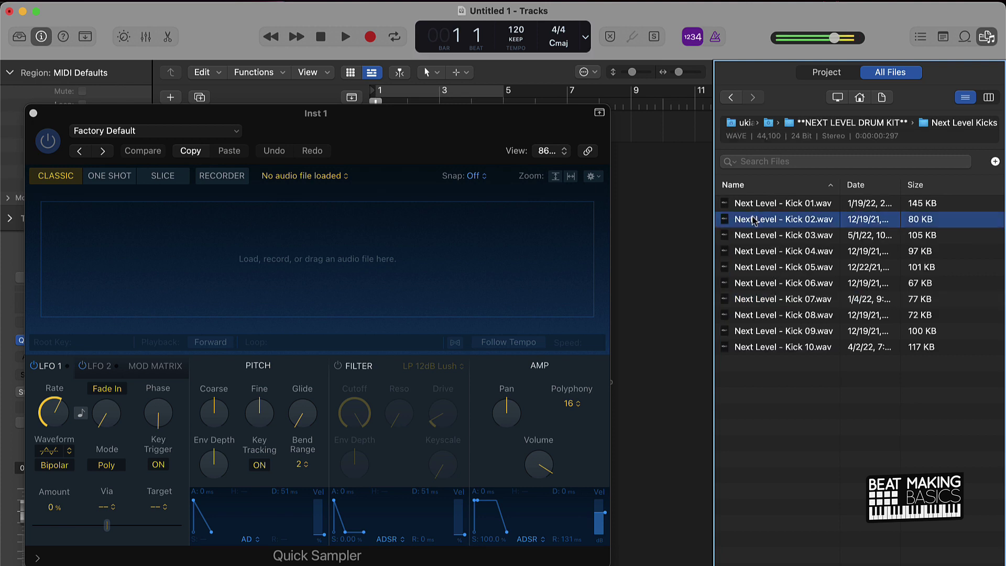
click(753, 204)
click(765, 267)
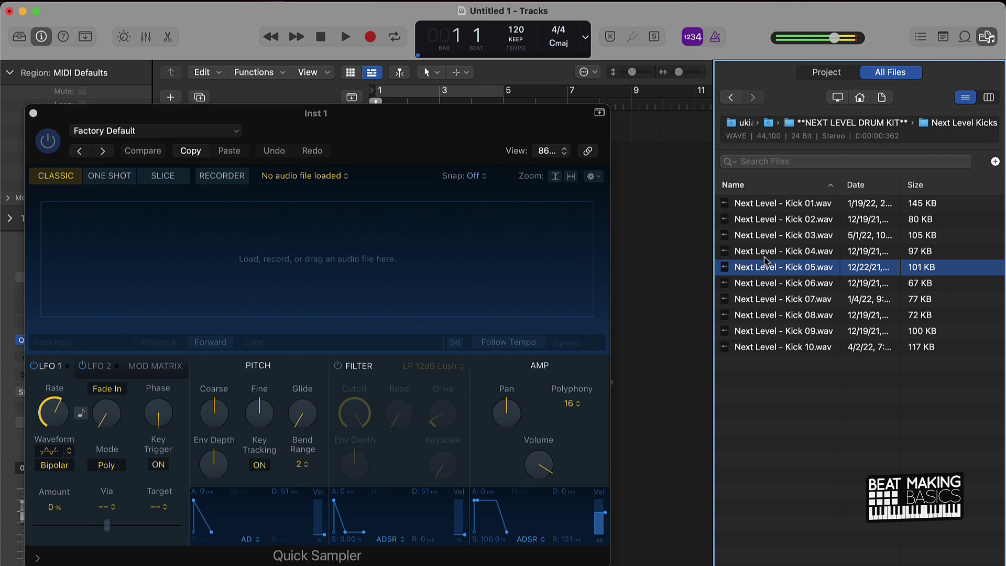
click(767, 252)
Load Next Level - Kick 04.wav into Quick Sampler and save it as preset 'Next Level Kick 04'
drag(765, 255, 199, 258)
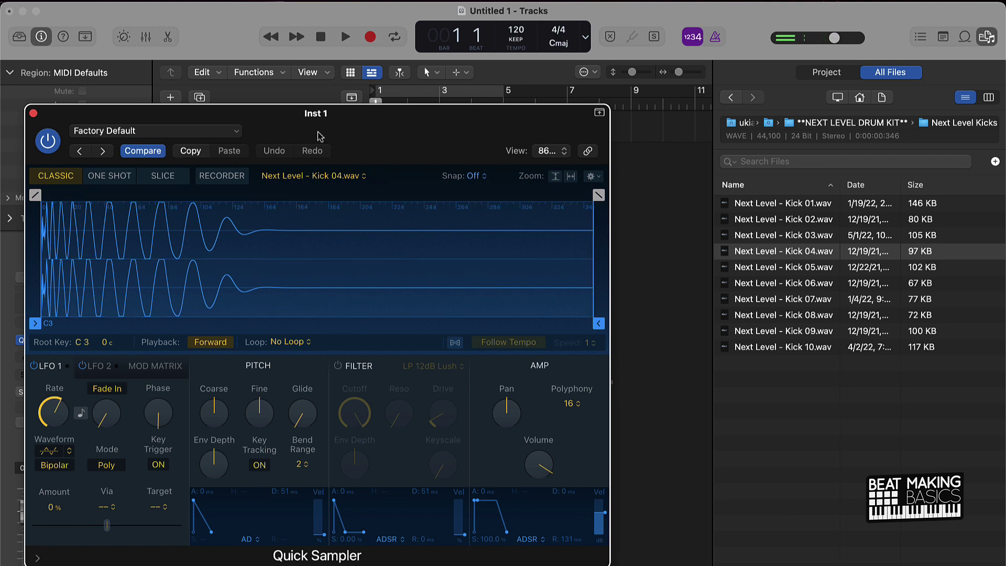
click(114, 134)
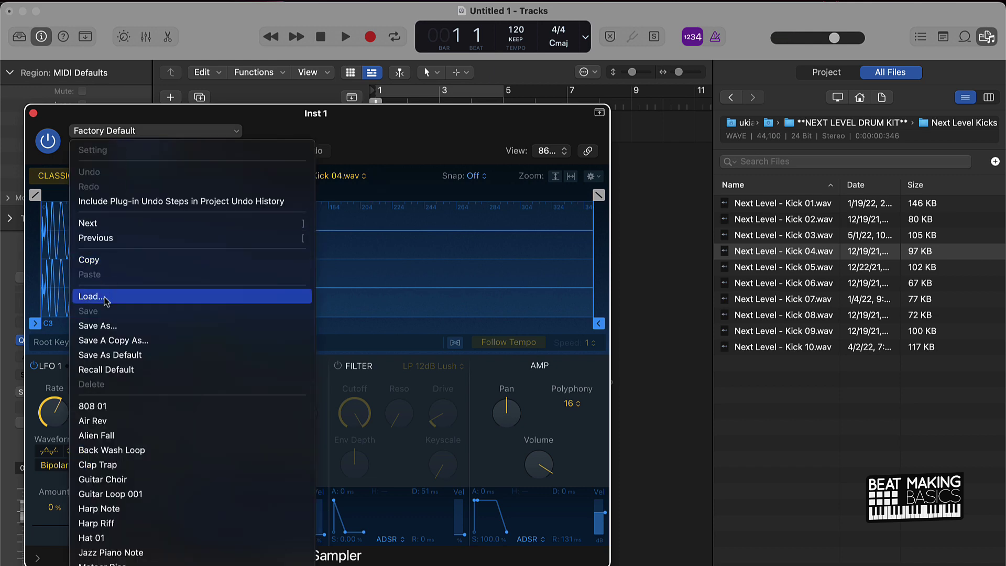
click(104, 326)
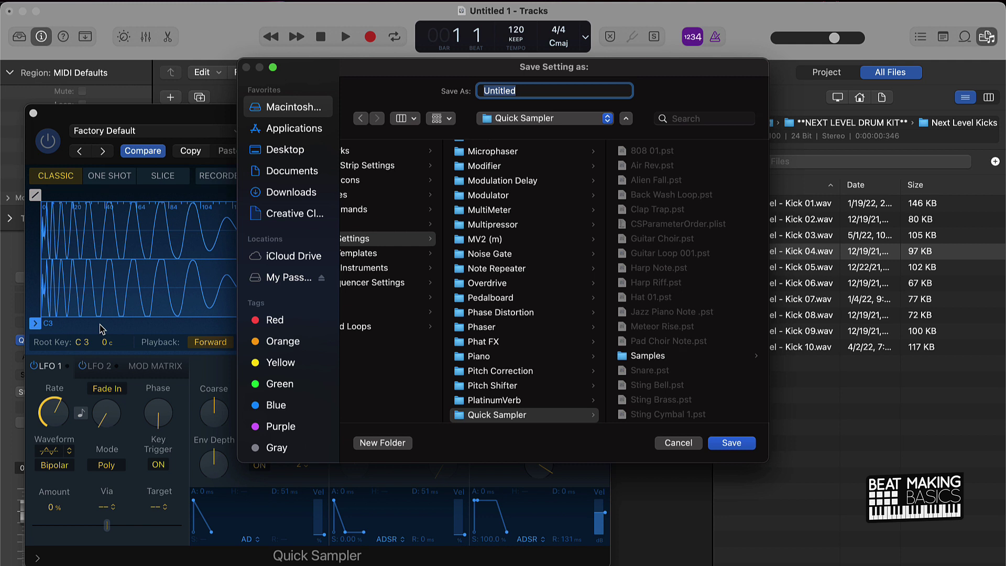
text(Next Level Kick 04)
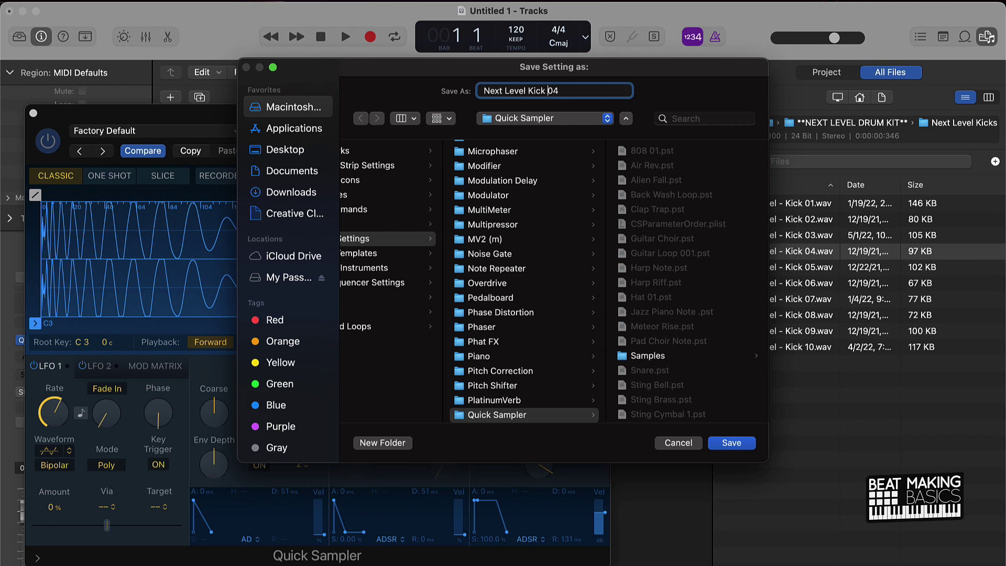
key(Return)
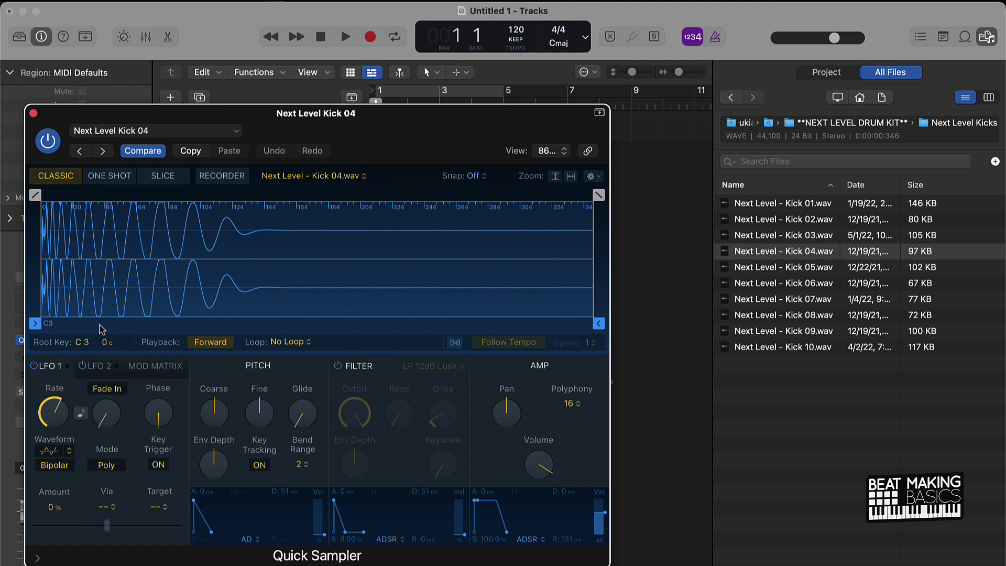
Close the sampler window and browser, then start a new track keeping Quick Sampler as instrument
click(33, 113)
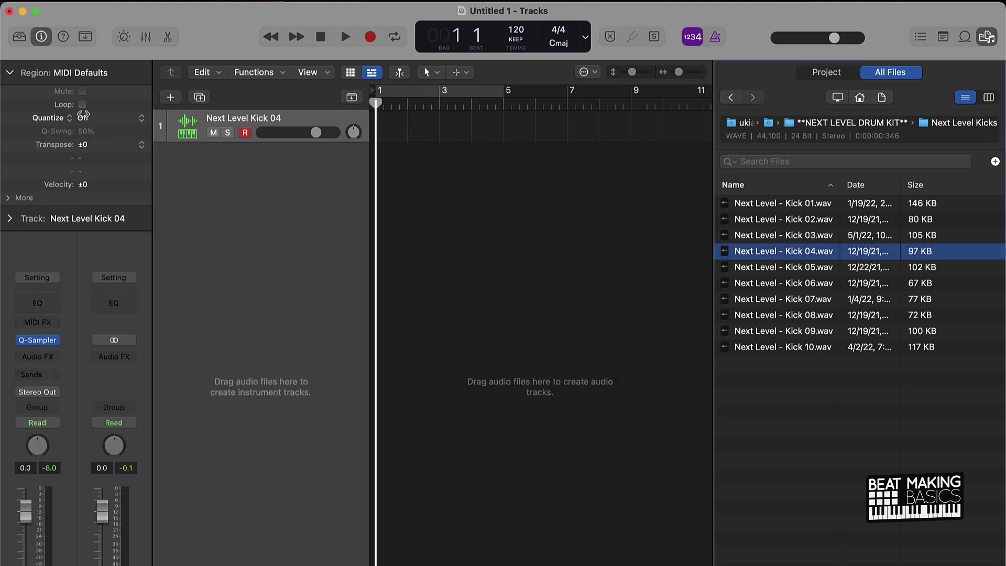
click(987, 37)
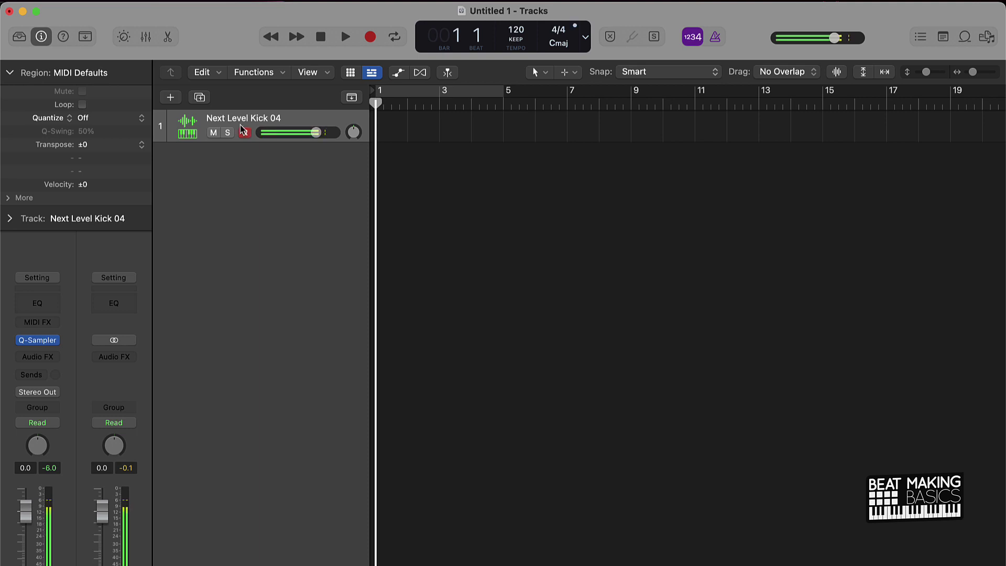
click(170, 98)
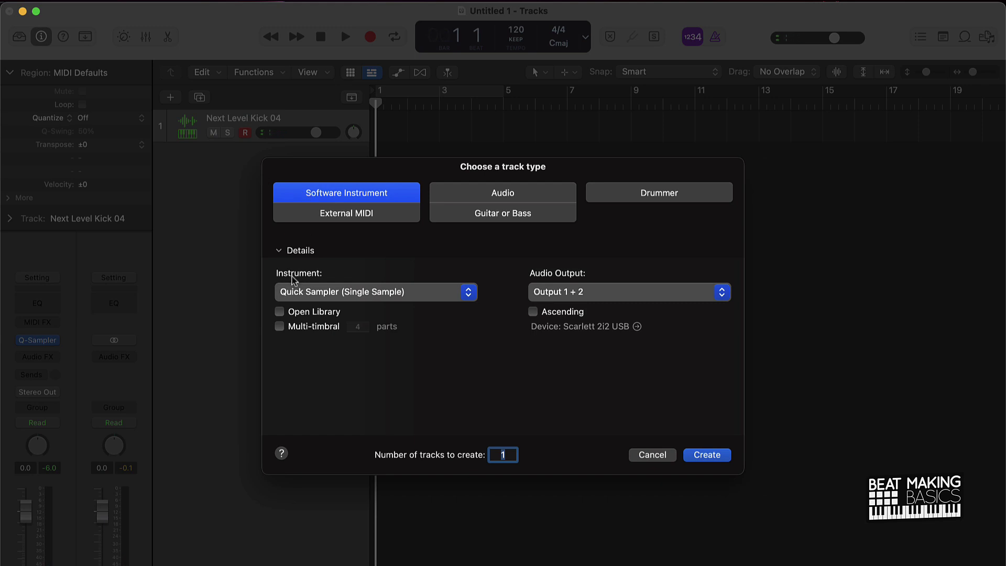
click(299, 288)
mouse_move(322, 283)
key(Escape)
Create Inst 2 and load the saved Next Level Kick 04.pst preset into its Quick Sampler
click(707, 455)
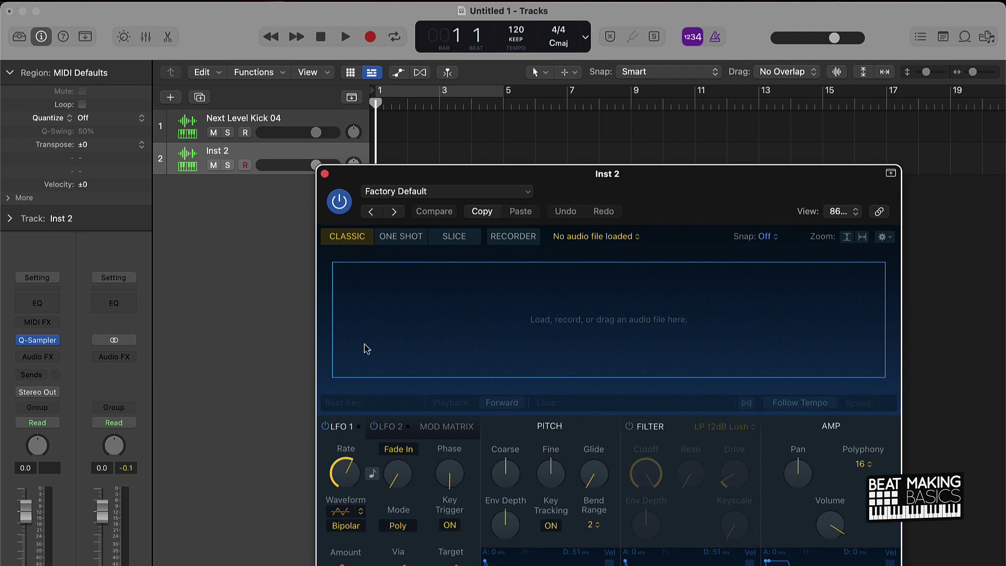
drag(622, 195, 394, 138)
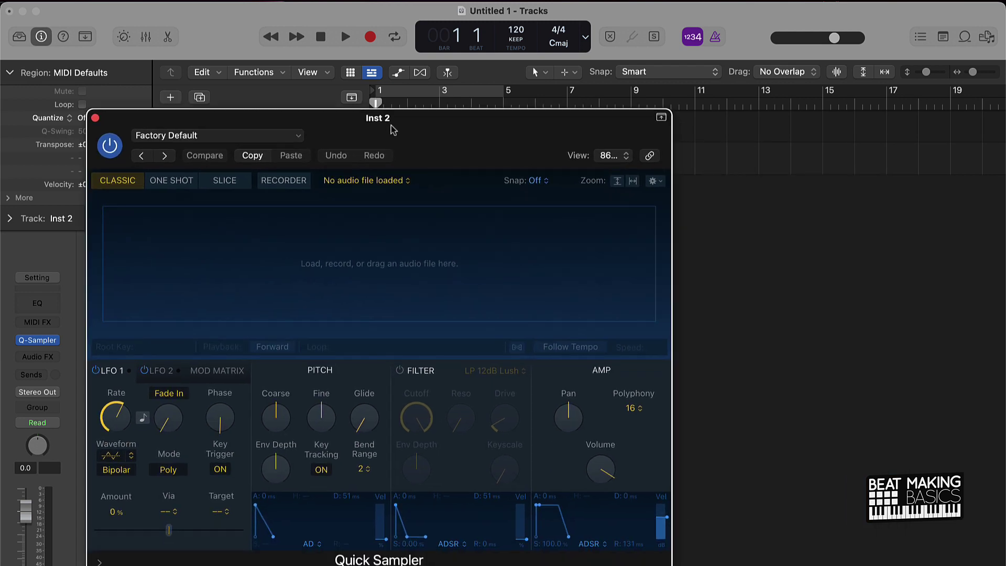
click(183, 140)
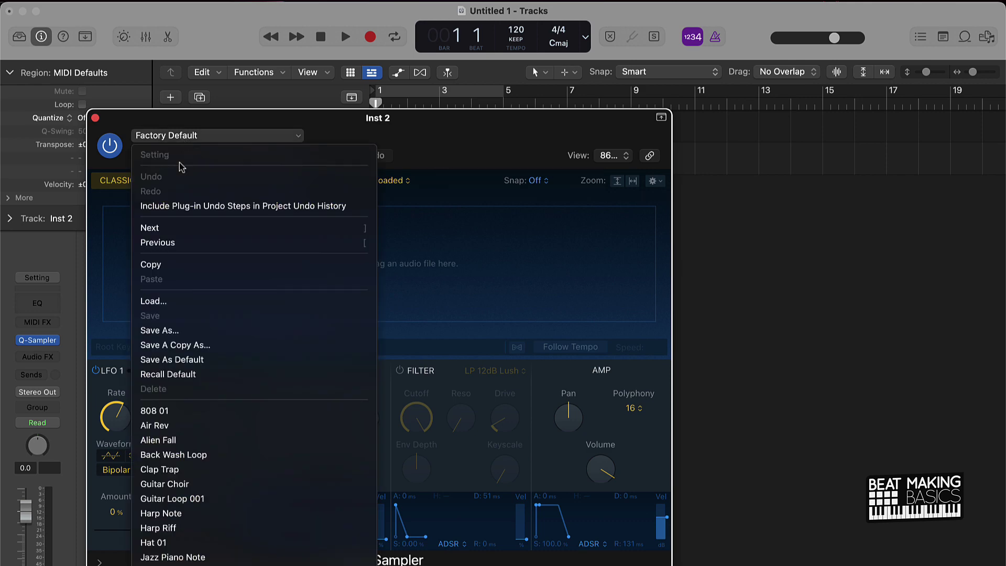
click(187, 306)
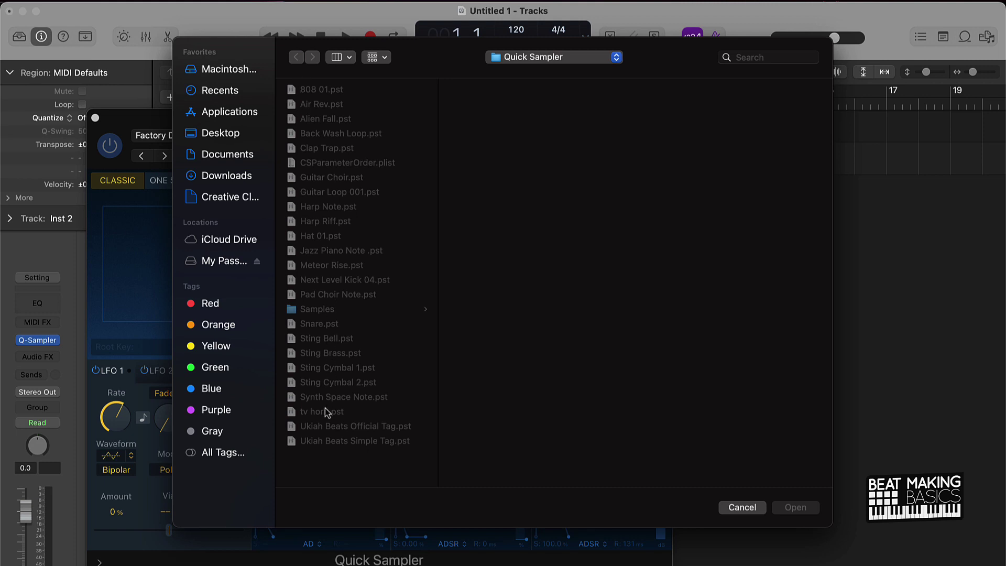
click(340, 282)
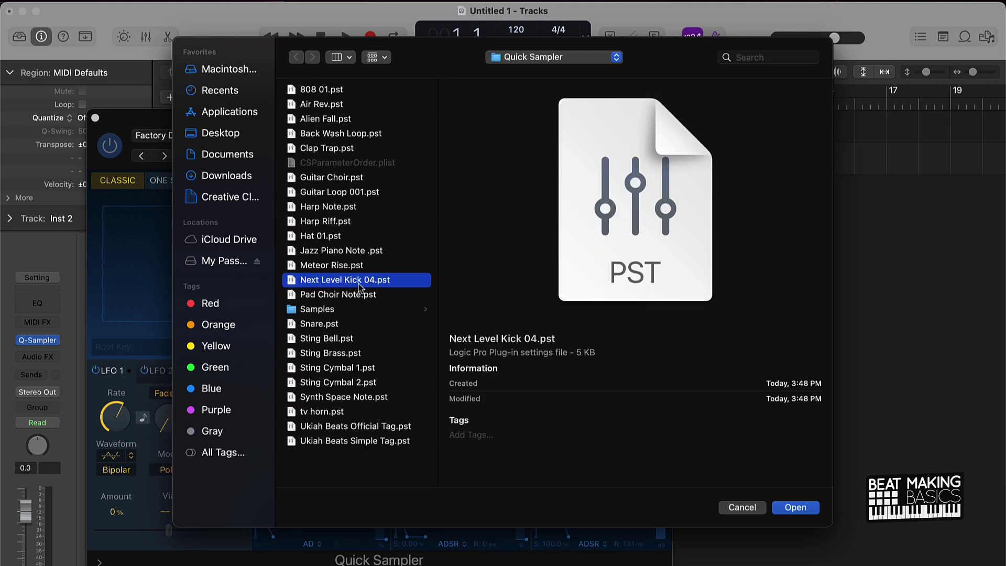
click(796, 508)
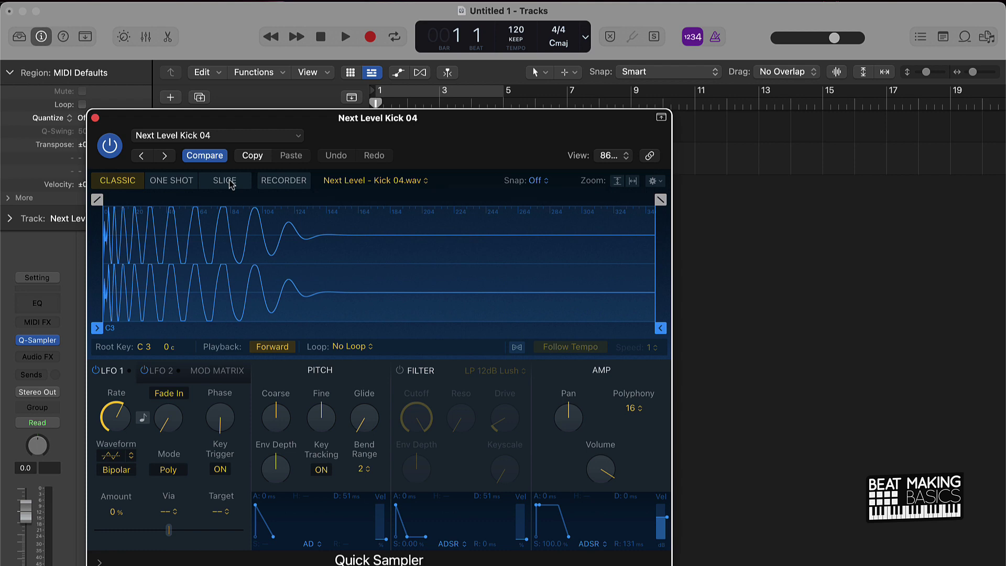
Check that Next Level Kick 04 appears in the preset list, then close the sampler window
click(178, 138)
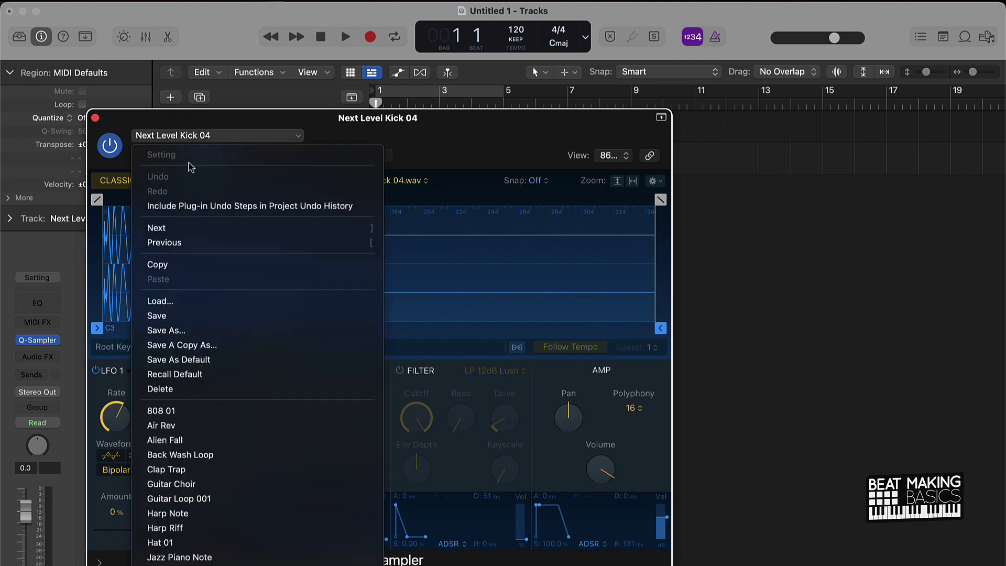
scroll(177, 466, down, 5)
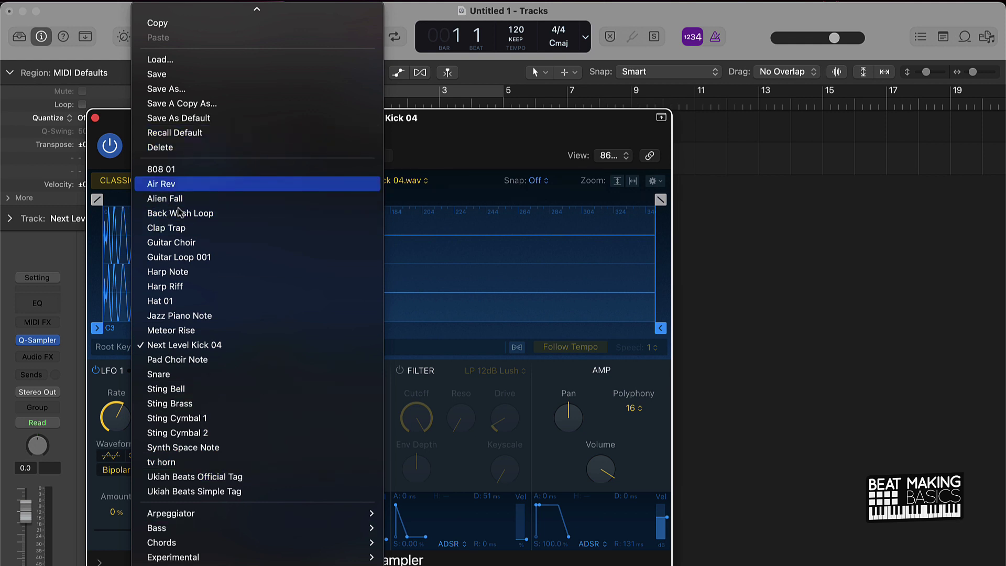
scroll(181, 207, up, 3)
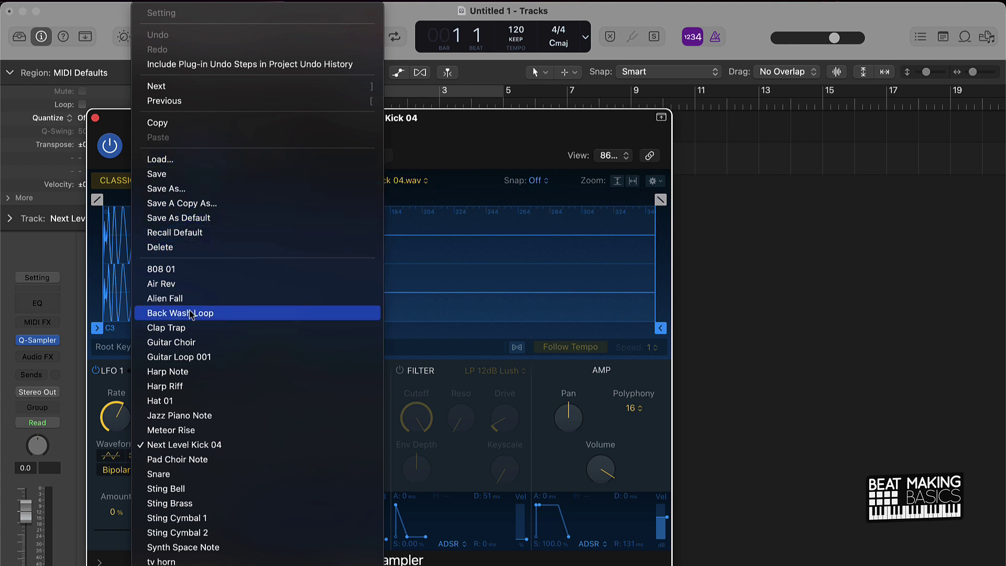
scroll(195, 431, down, 3)
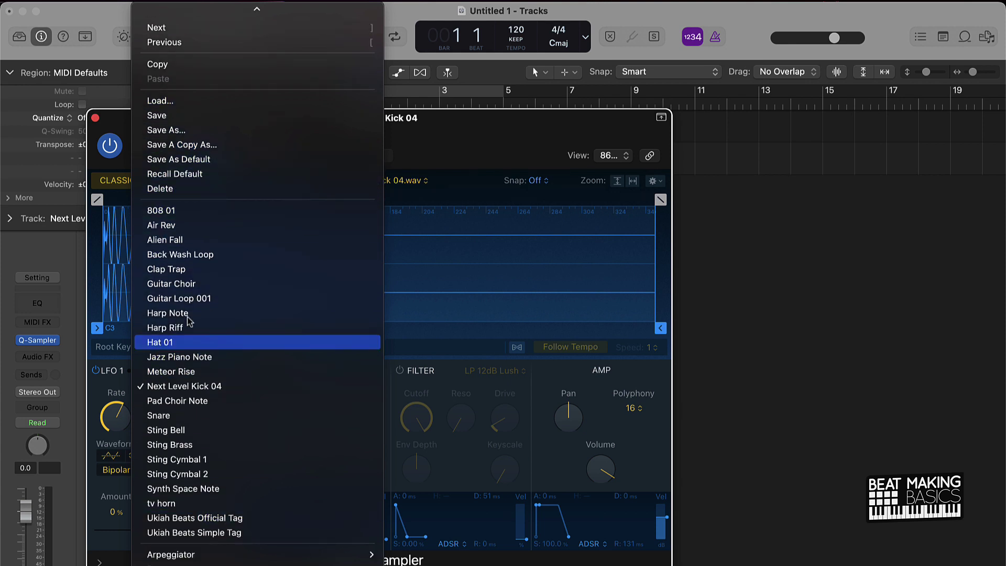
click(461, 209)
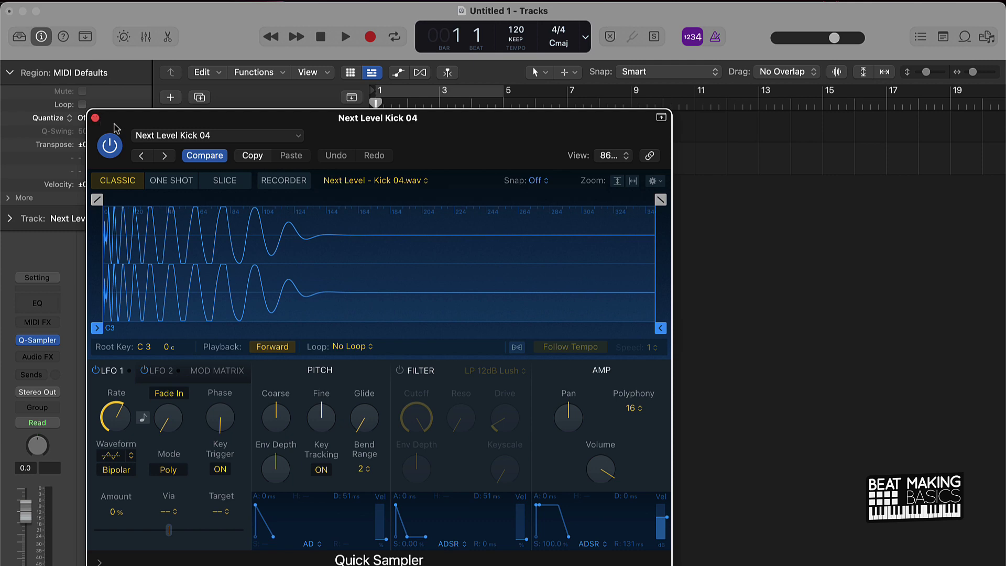
click(95, 118)
Add a third track, Inst 3, with Quick Sampler and move its window up and left
click(170, 97)
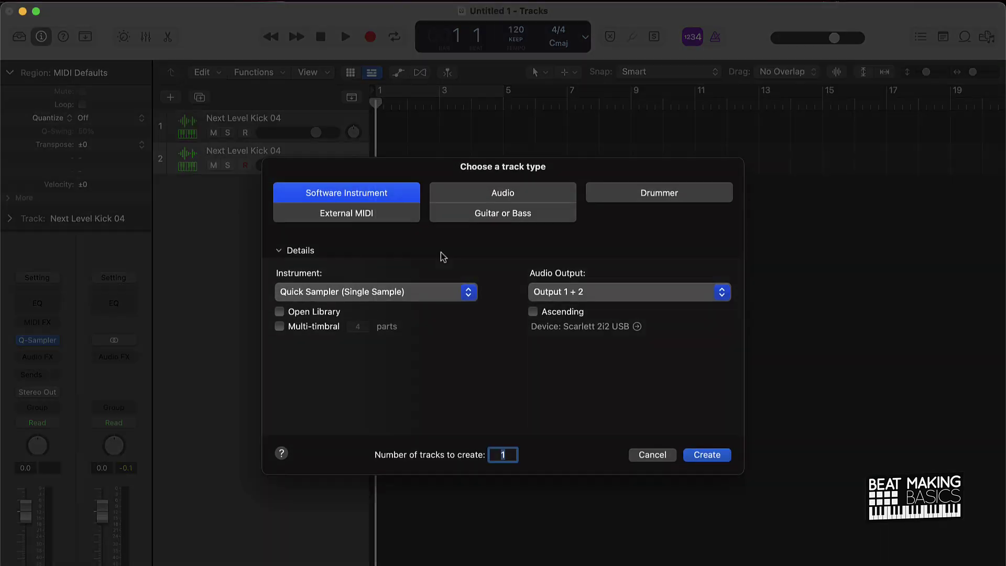
click(708, 455)
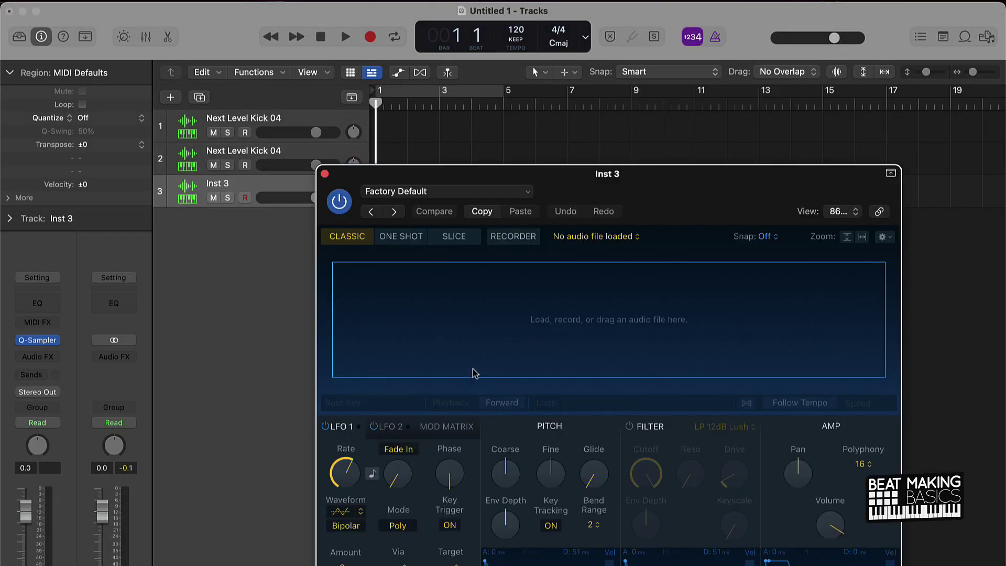
drag(657, 185, 466, 131)
In the file browser, go from NEXT LEVEL DRUM KIT into the Next Level Claps folder
click(988, 38)
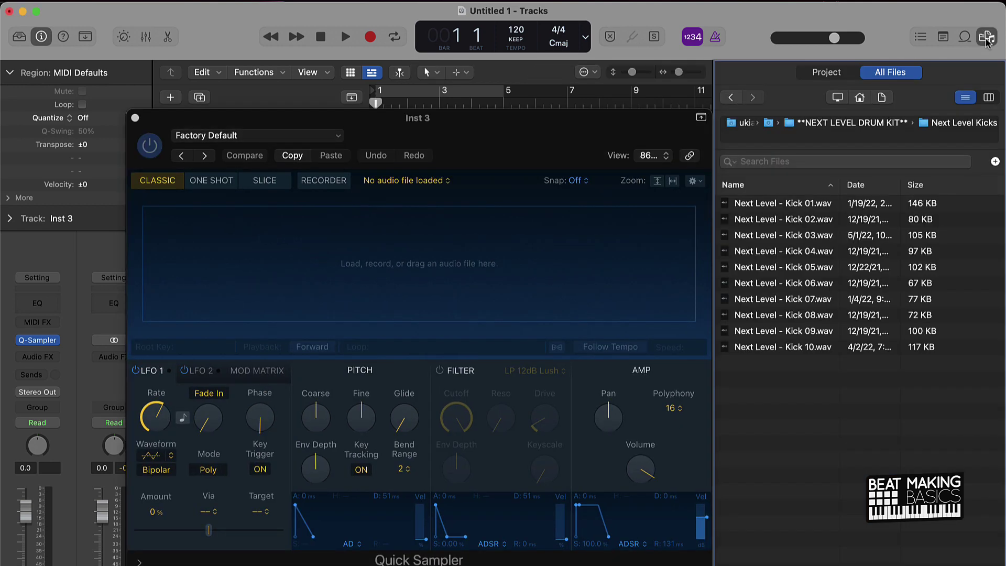
click(847, 123)
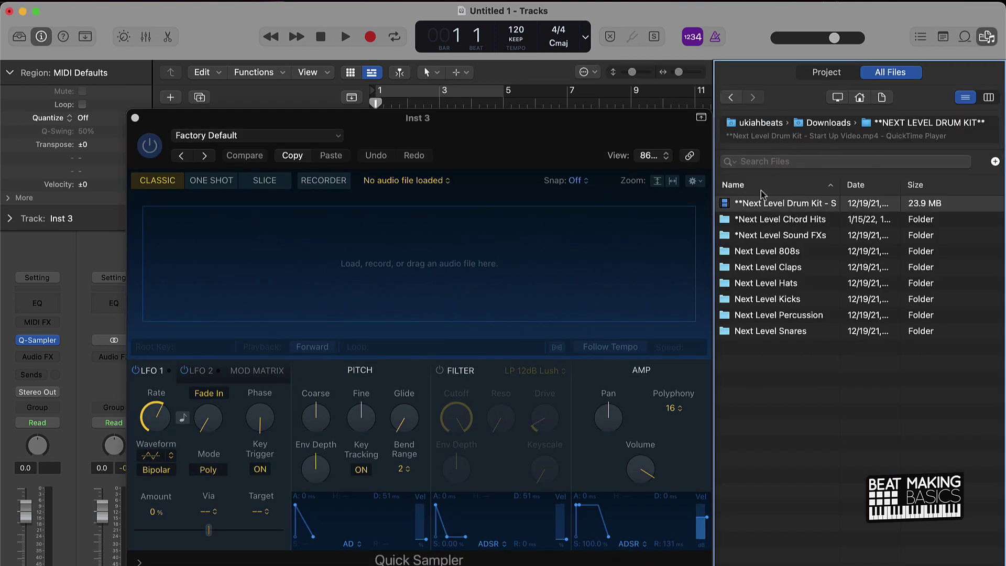
click(786, 270)
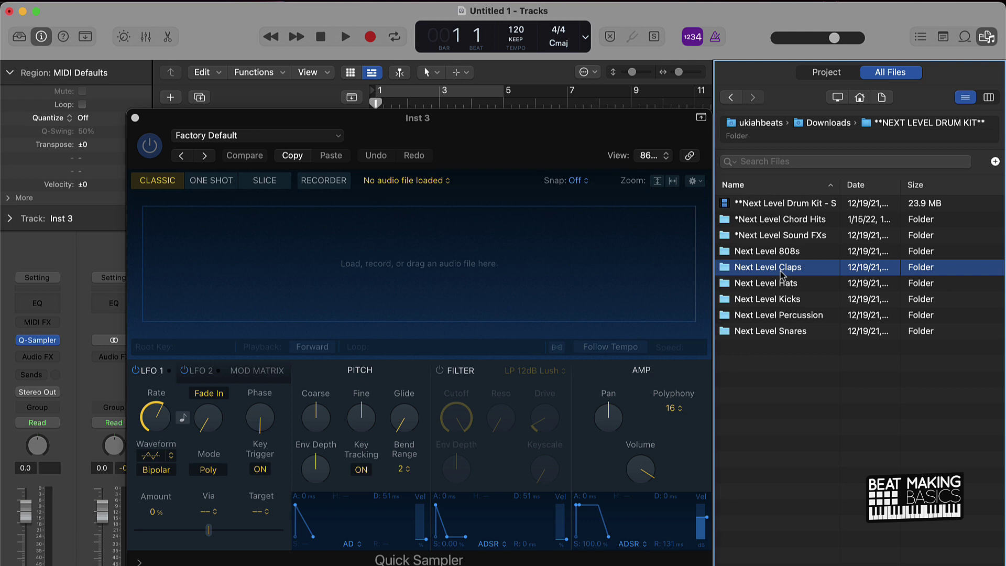
double_click(784, 271)
Preview Clap 04, 03 and 02, then load Next Level - Clap 01.wav into the sampler
click(782, 273)
click(775, 254)
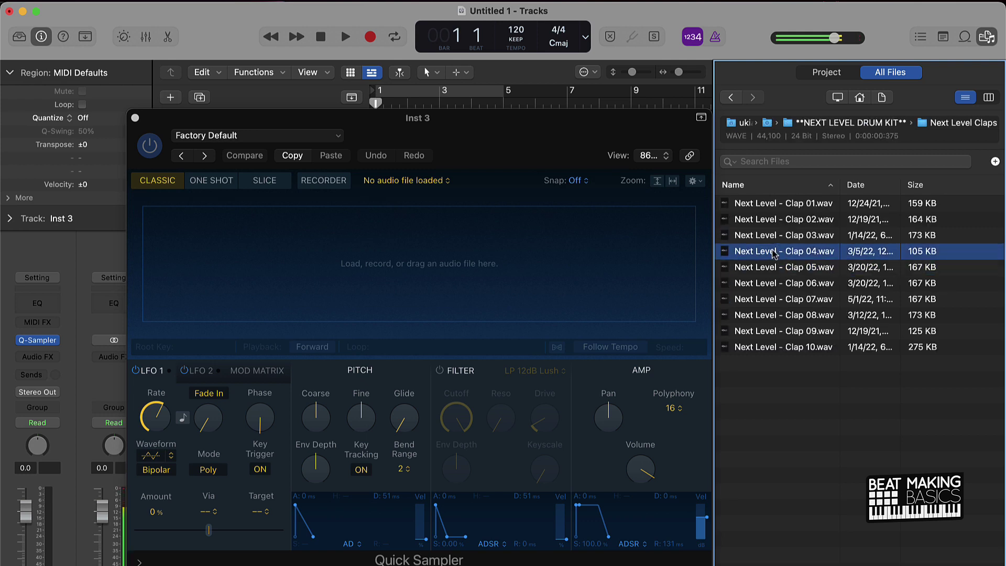
click(771, 236)
click(772, 221)
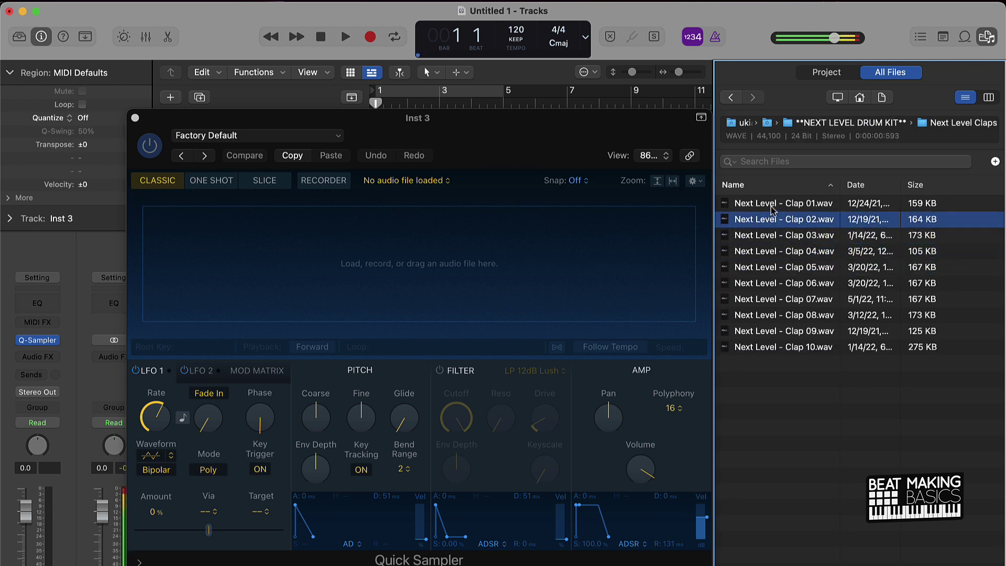
click(773, 204)
drag(773, 204, 479, 254)
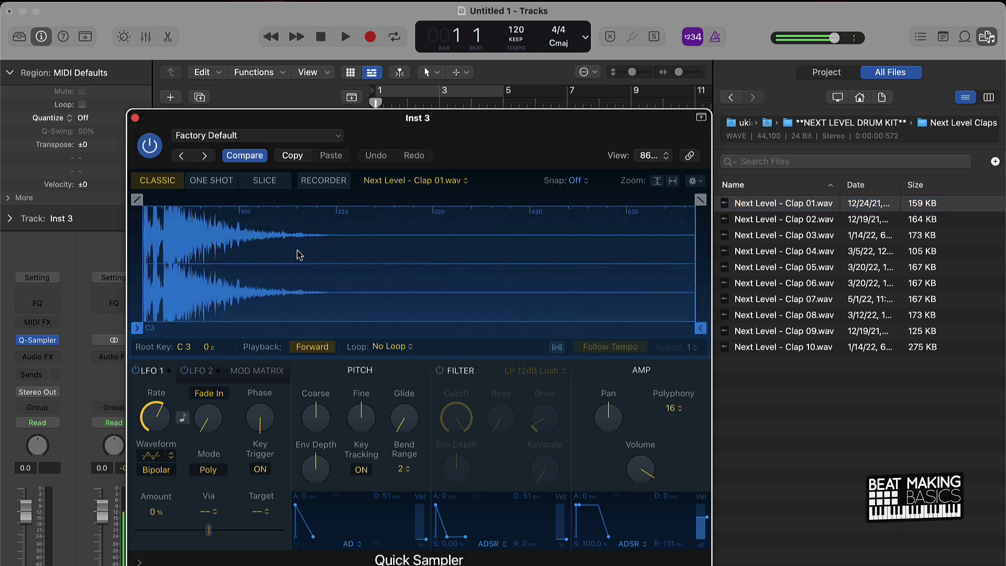
Save the clap Quick Sampler setting as the preset 'Next Level Clap 01'
click(241, 136)
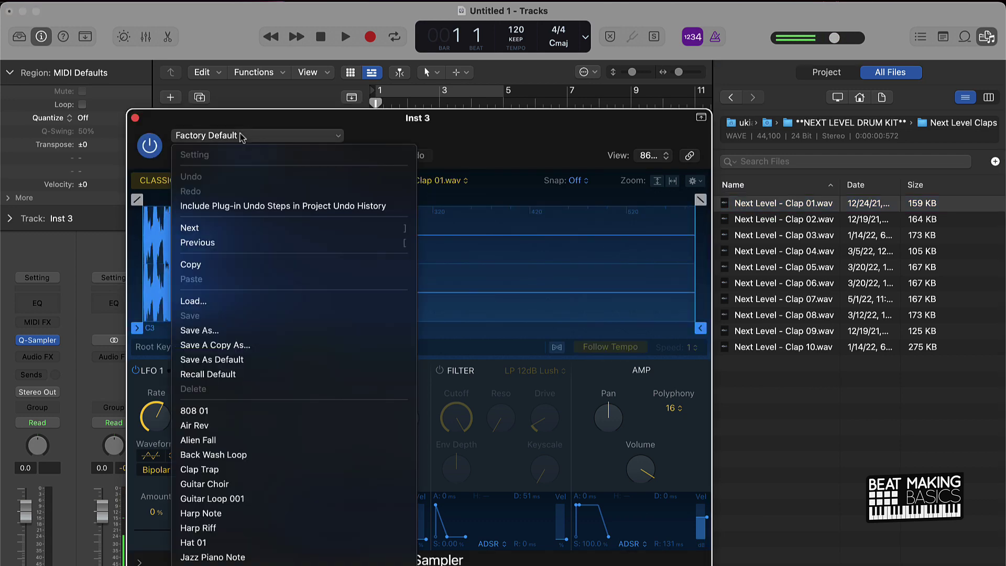
click(220, 330)
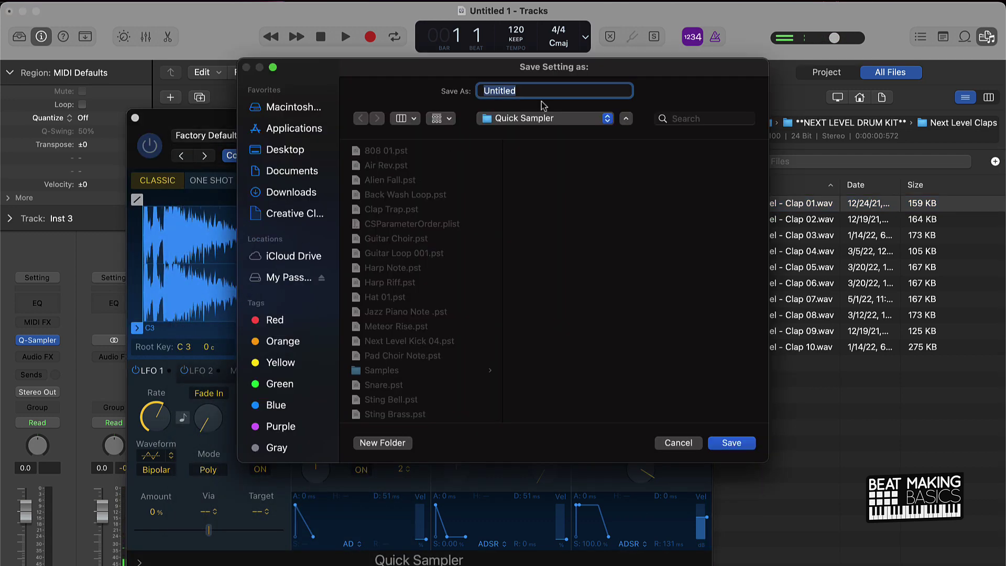
text(Next Level Clap)
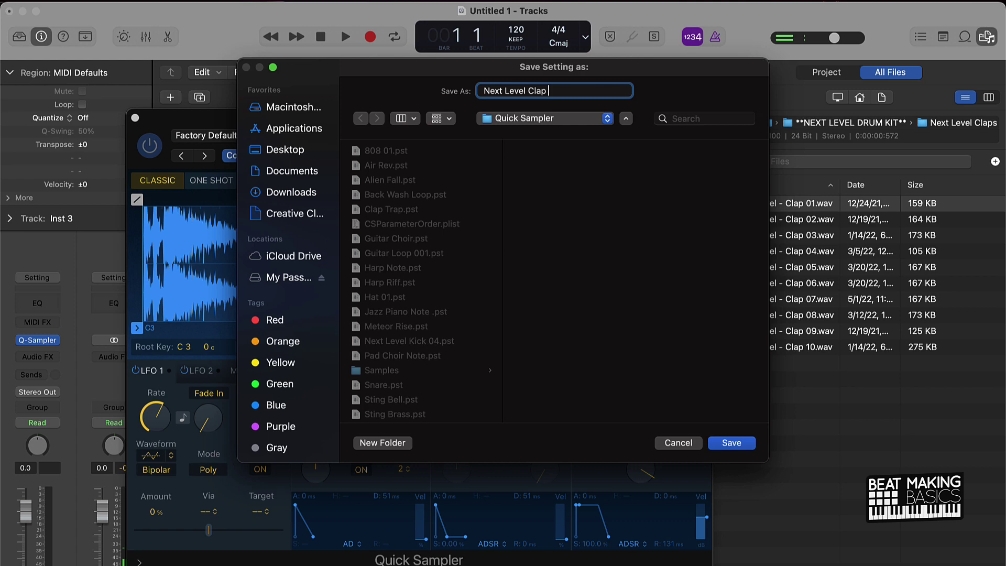
text( 01)
key(Return)
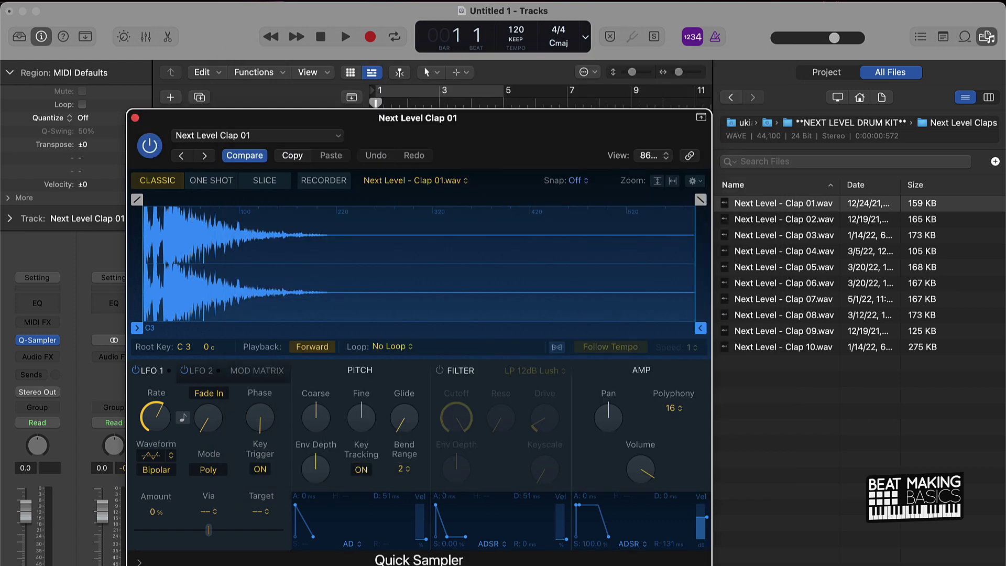
Close the clap sampler, return the browser to NEXT LEVEL DRUM KIT, and browse its subfolders
click(135, 118)
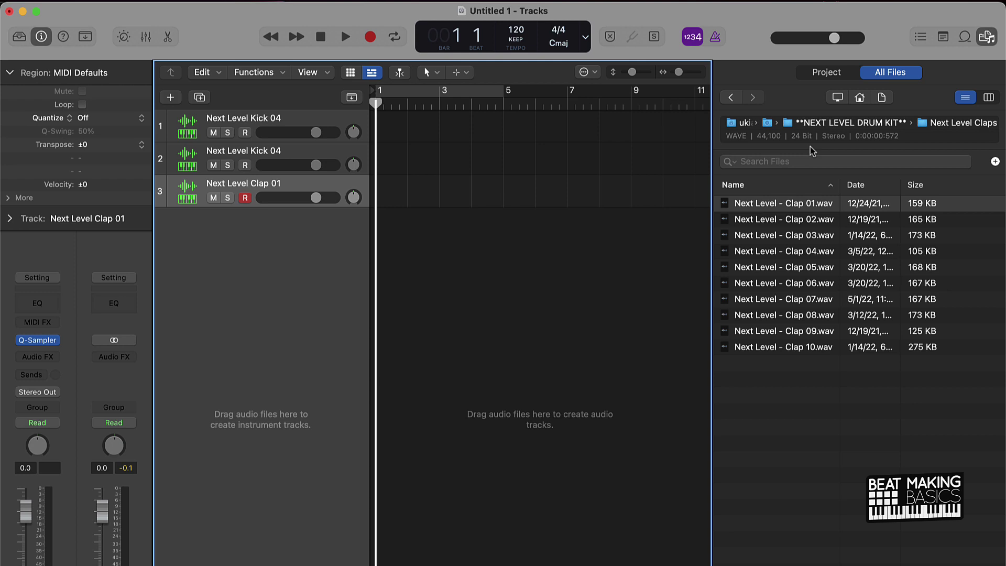
click(833, 124)
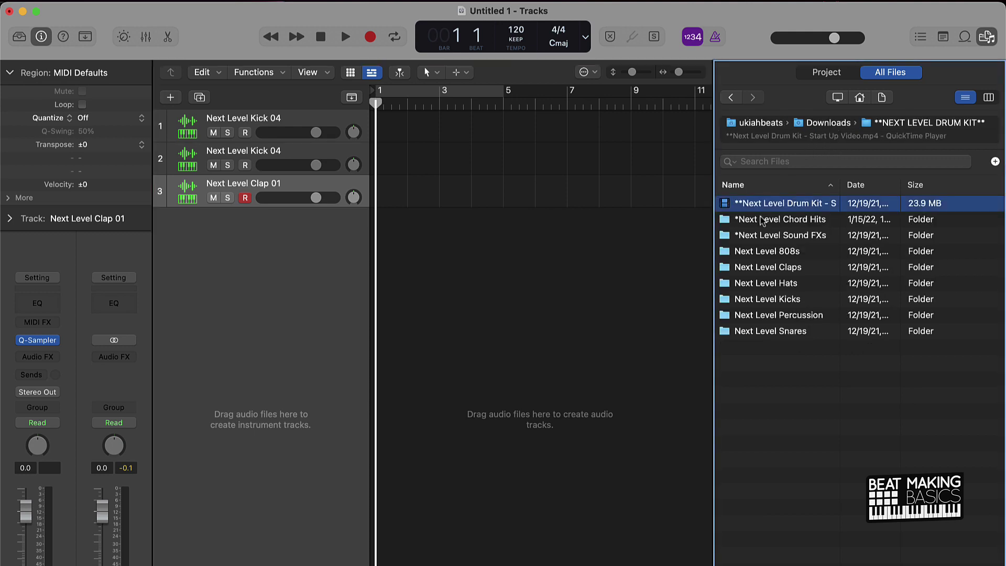
click(763, 221)
click(763, 238)
click(763, 254)
click(764, 283)
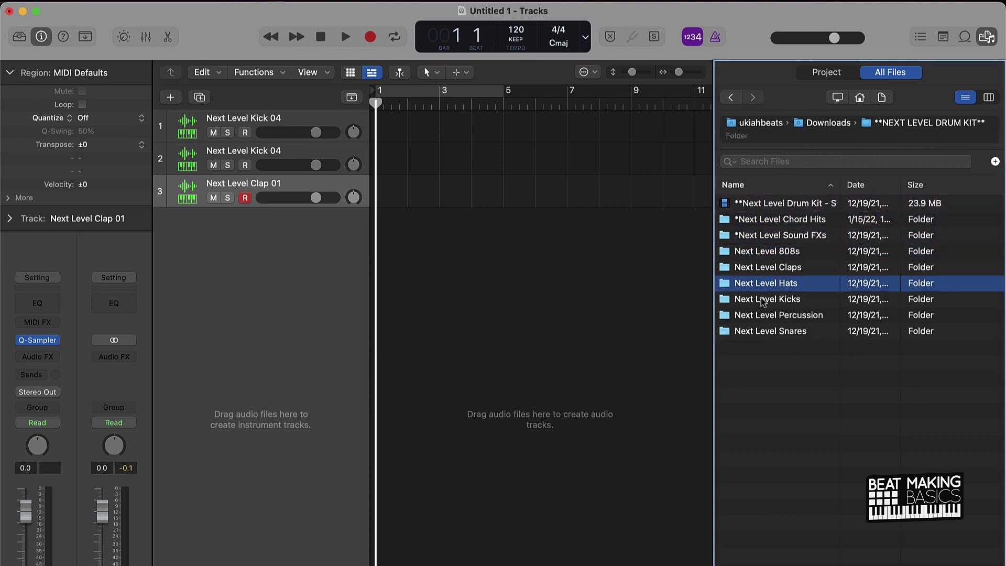
click(763, 299)
click(762, 332)
click(528, 226)
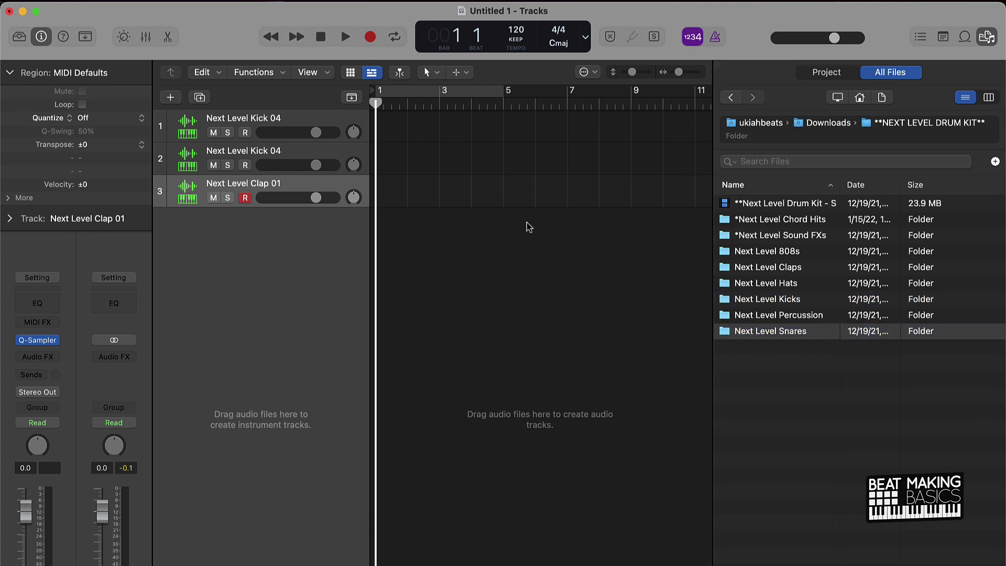